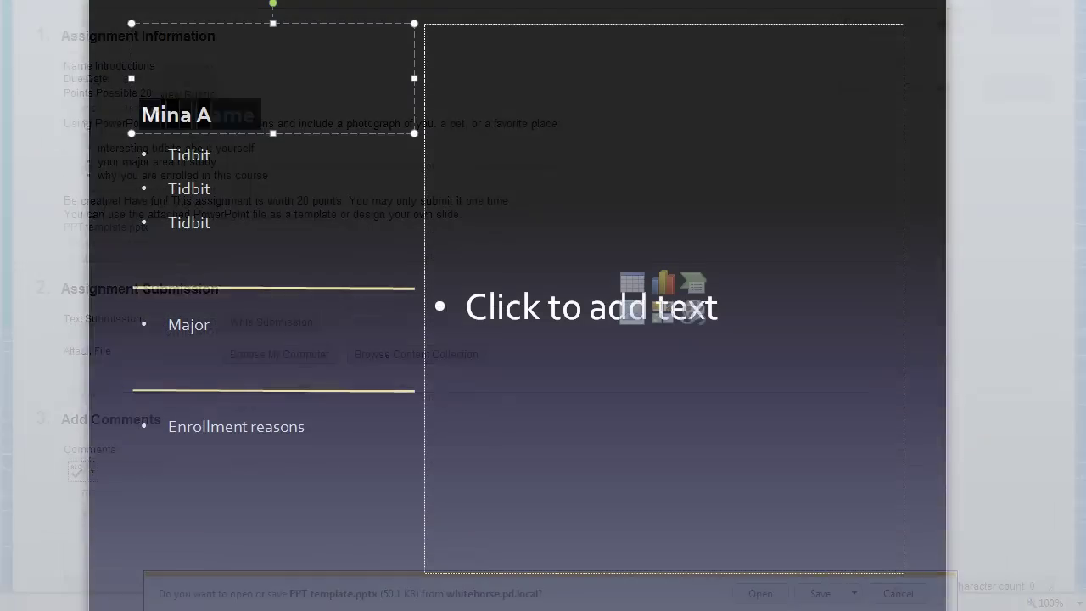
Step: Enter the name 'kbar' as the template slide's title
text(kbar)
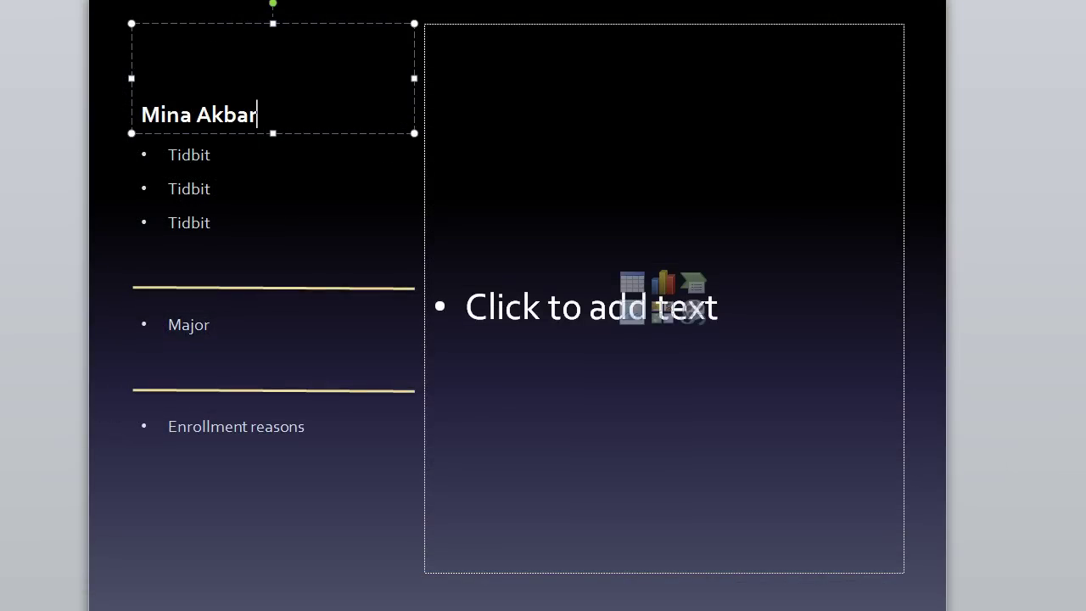